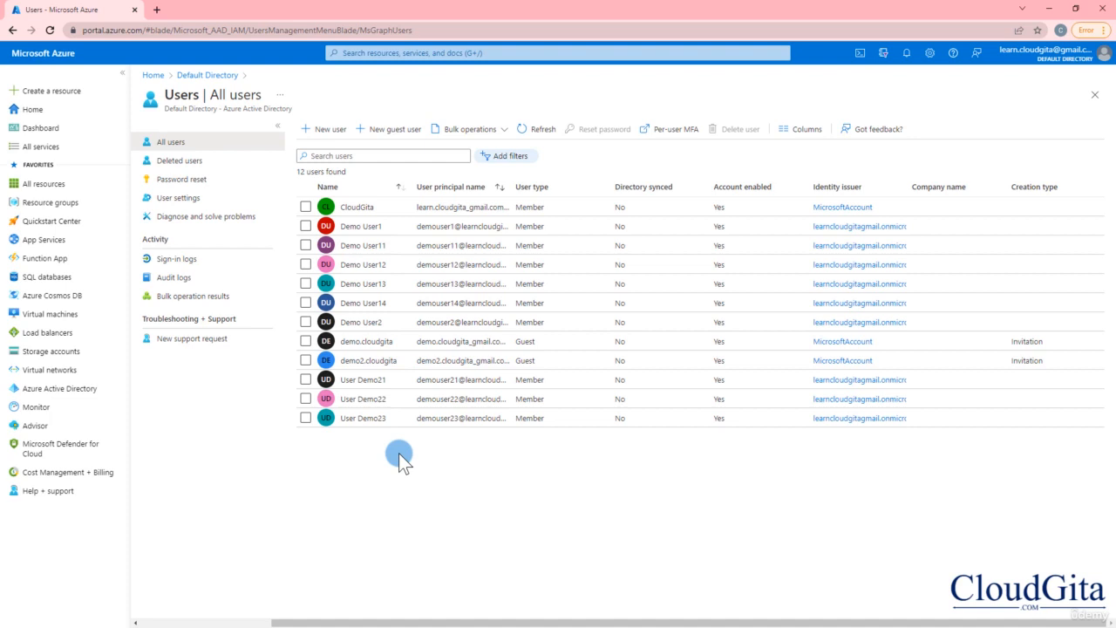
Step: Start a new group in the Default Directory with the group type set to Security
{"action": "left_click", "coordinate": [209, 76]}
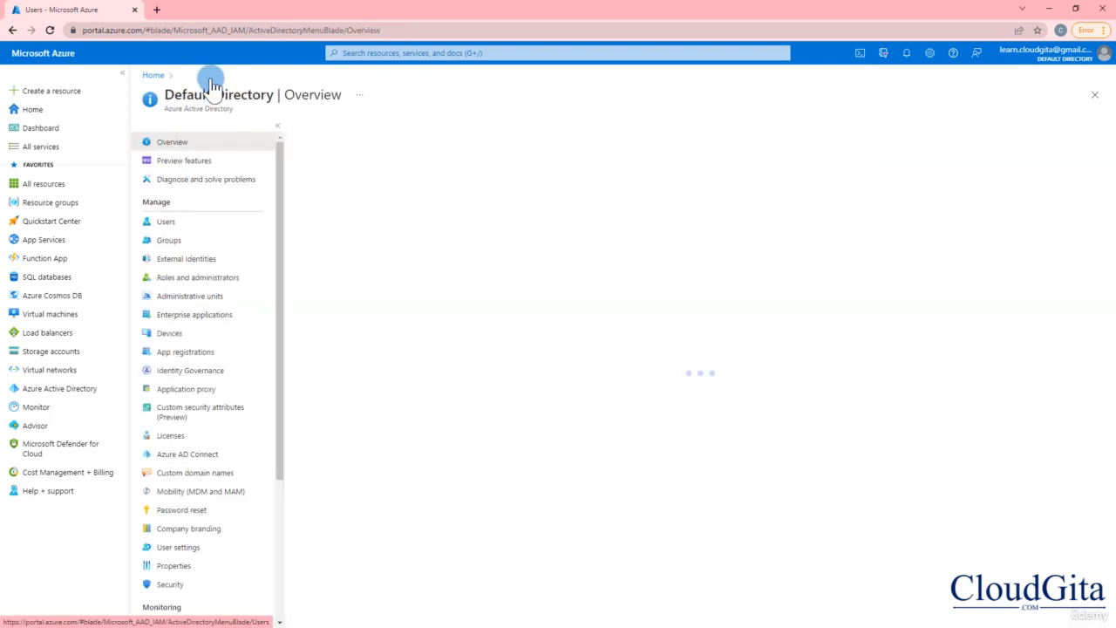
{"action": "left_click", "coordinate": [179, 241]}
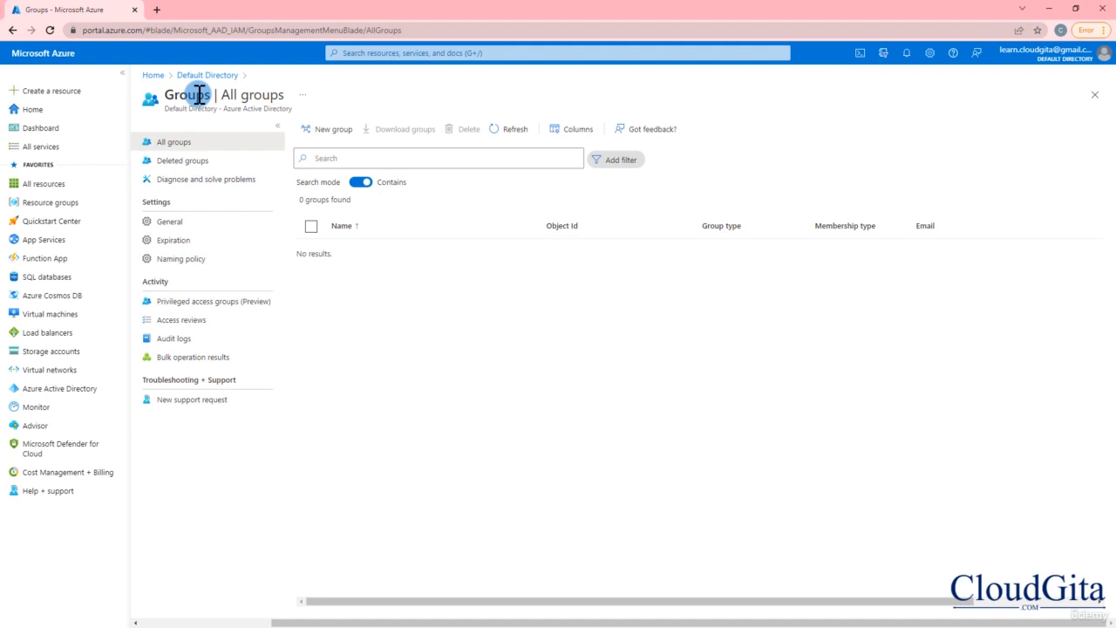
{"action": "left_click", "coordinate": [332, 132]}
{"action": "left_click", "coordinate": [236, 150]}
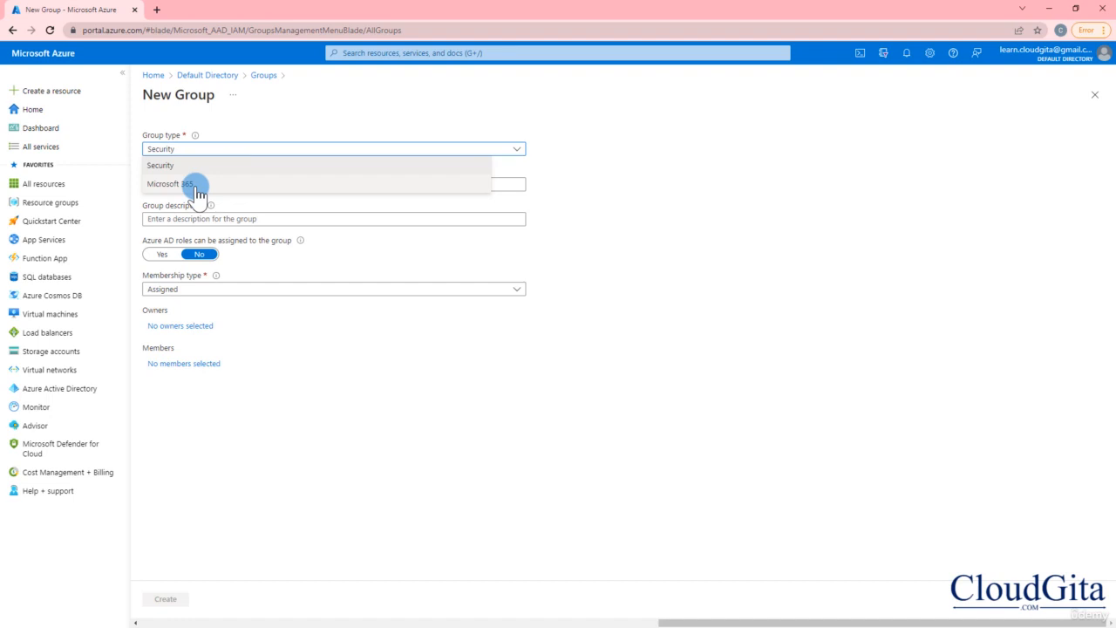
{"action": "left_click", "coordinate": [157, 164]}
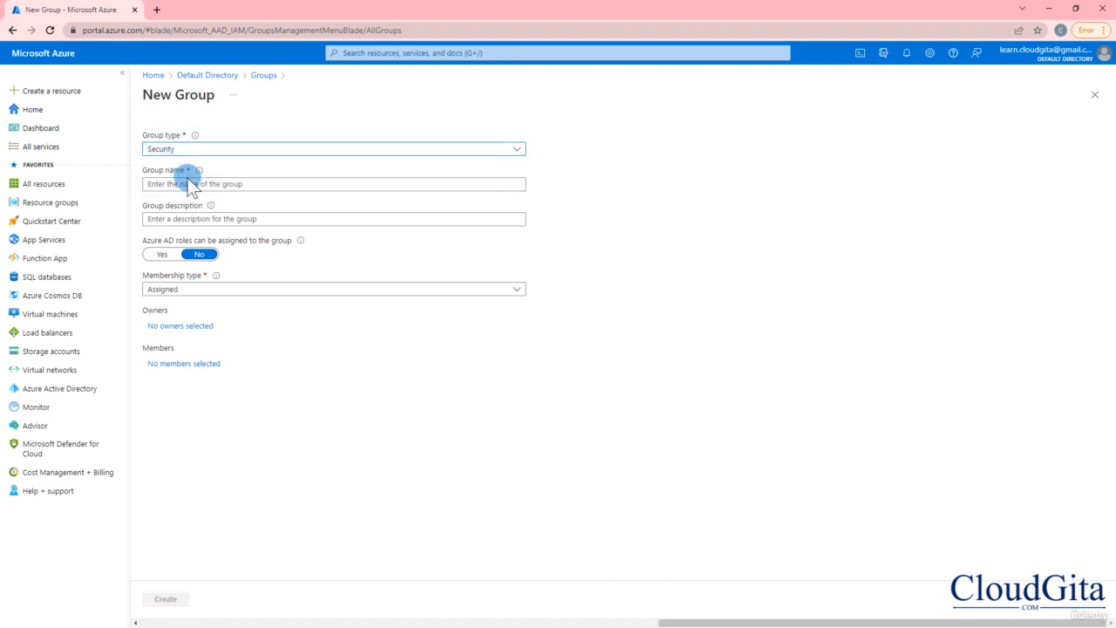
Step: Name the new group demoGroup1, leave its description empty, and set the membership type to Assigned
{"action": "left_click", "coordinate": [194, 184]}
{"action": "type", "text": "demoGroup1"}
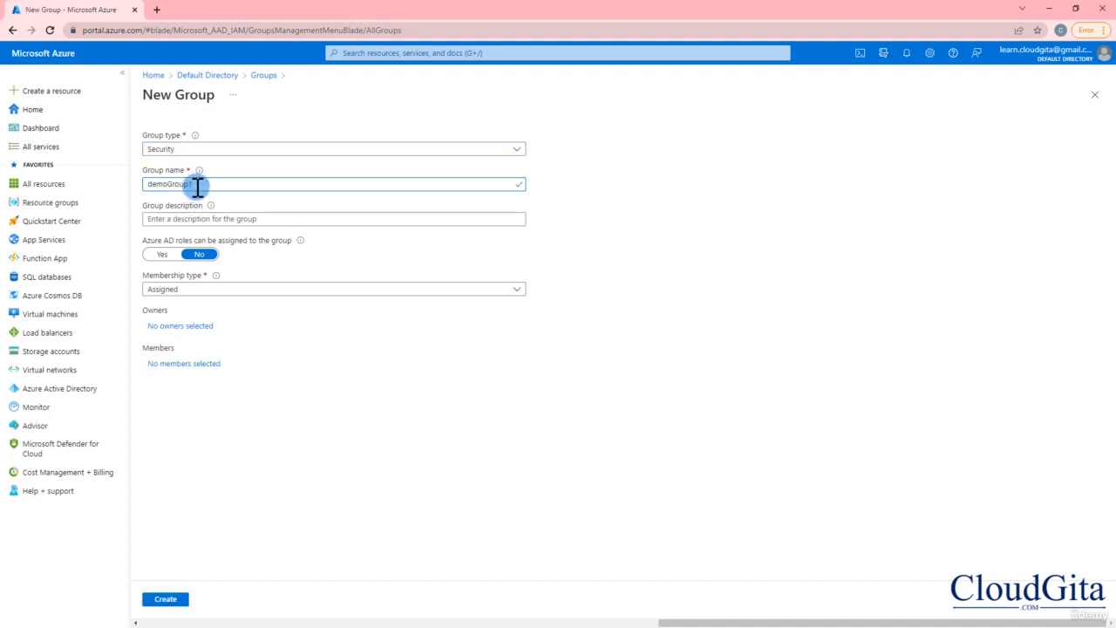
{"action": "left_click", "coordinate": [188, 216]}
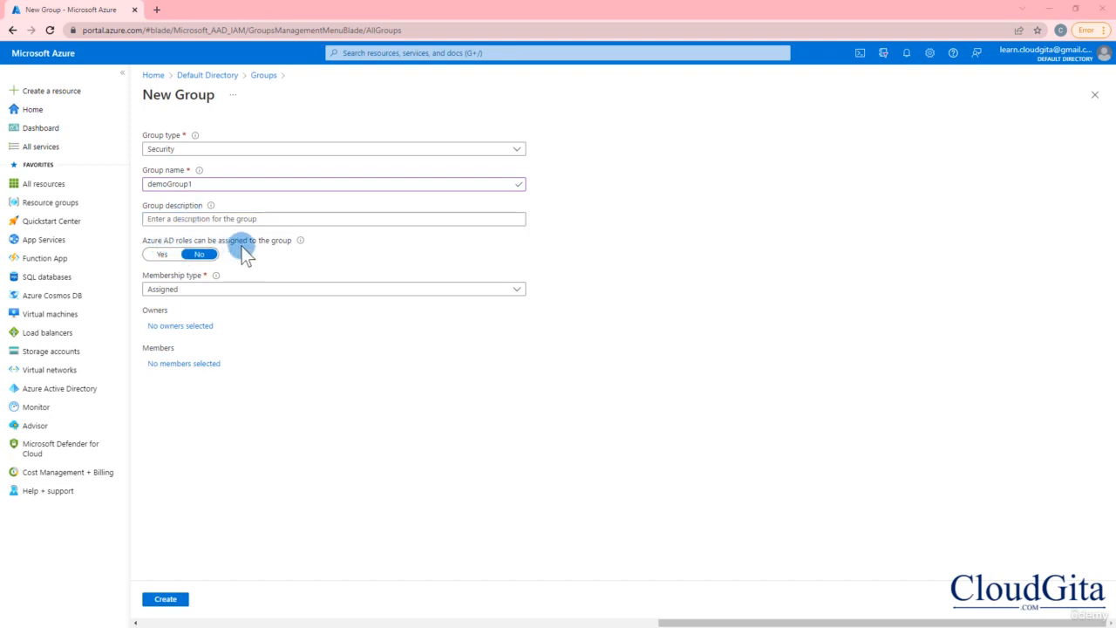
{"action": "left_click", "coordinate": [187, 287]}
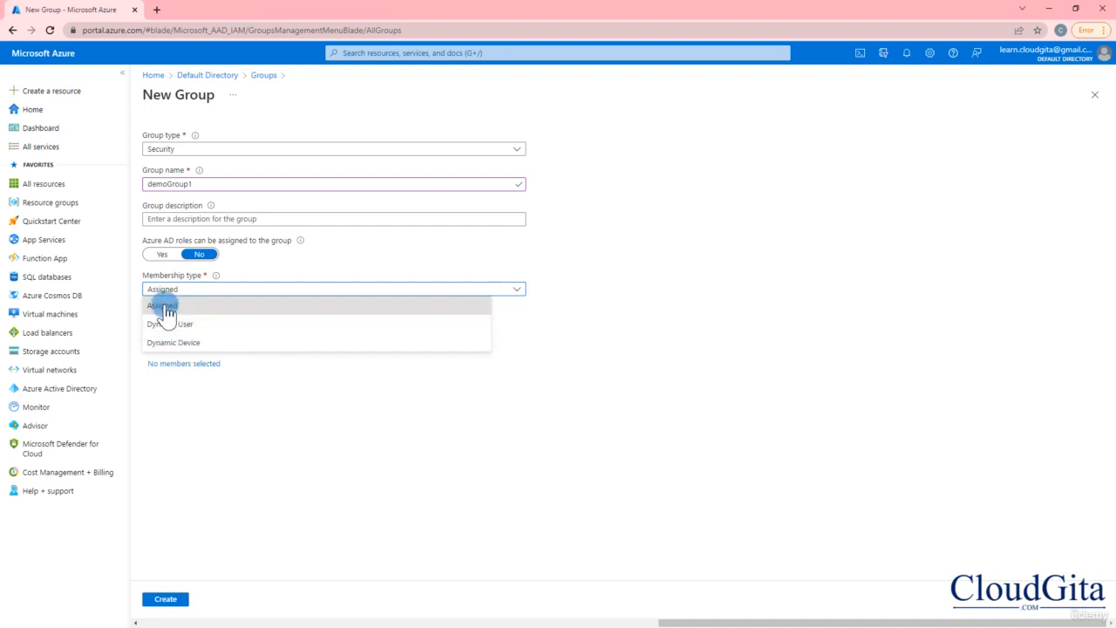
{"action": "left_click", "coordinate": [163, 306]}
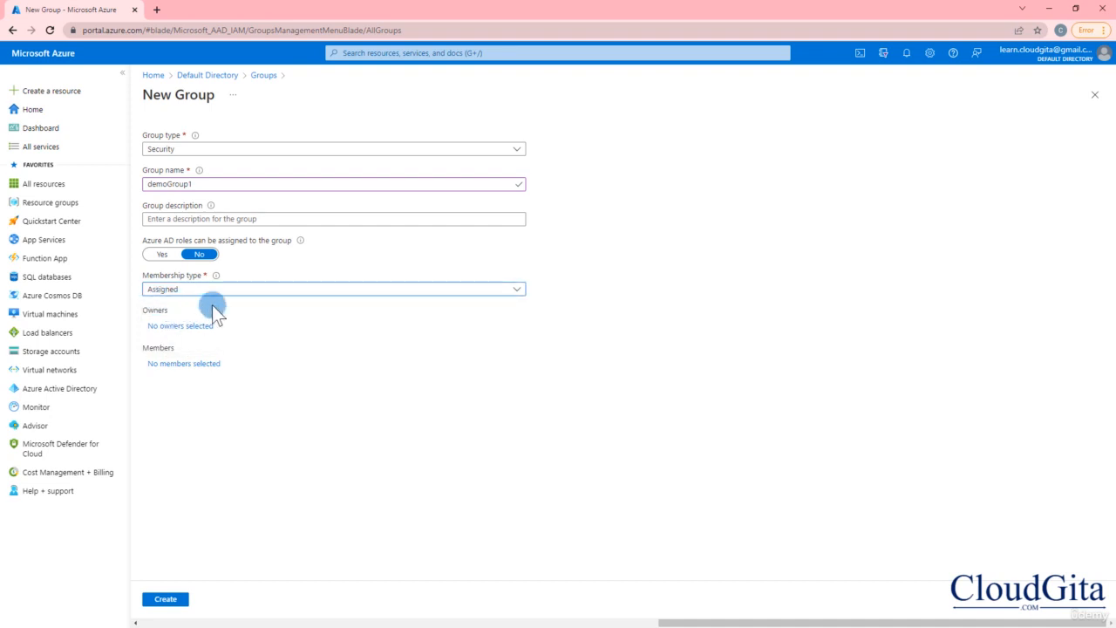
{"action": "left_click", "coordinate": [224, 431]}
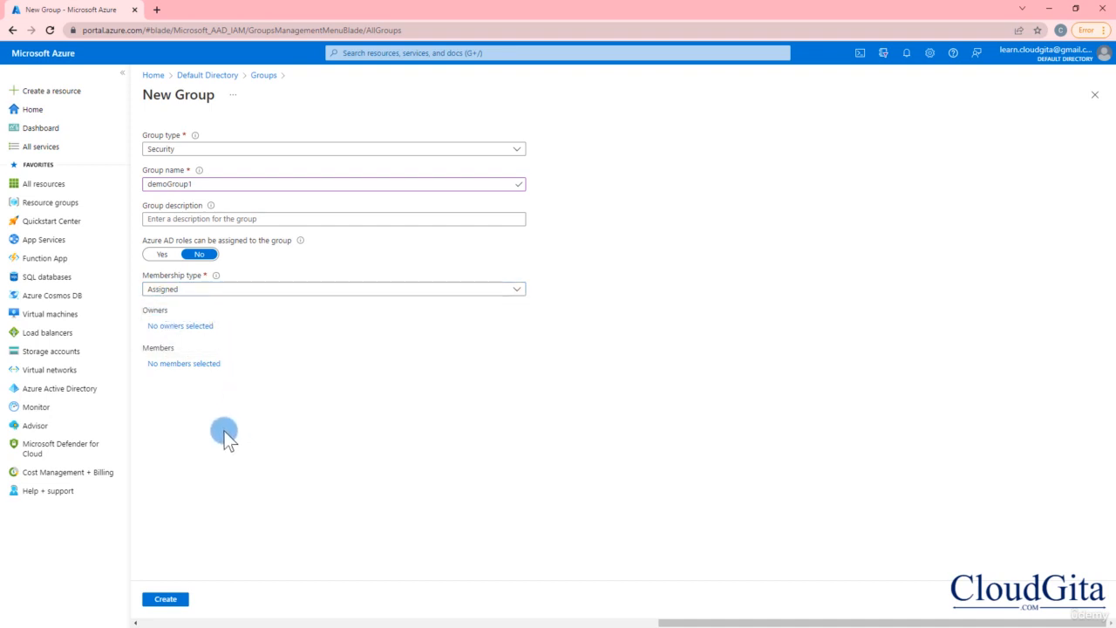
Step: Add Demo User11 as a member of the new group, create the group, and refresh the groups list
{"action": "left_click", "coordinate": [182, 365]}
{"action": "left_click", "coordinate": [842, 135]}
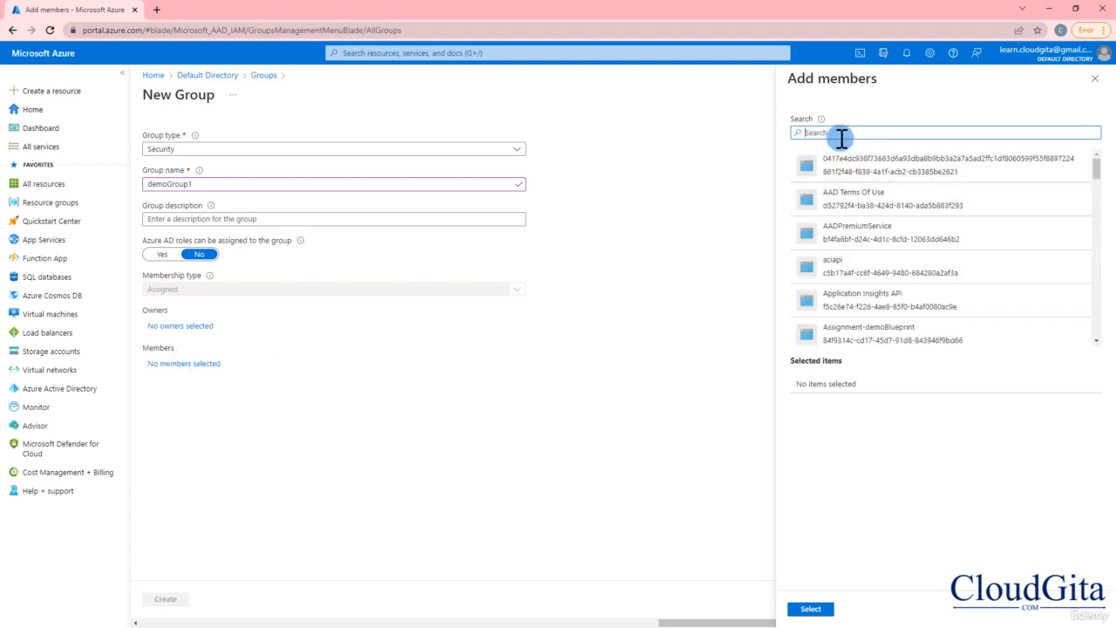
{"action": "type", "text": "demo user"}
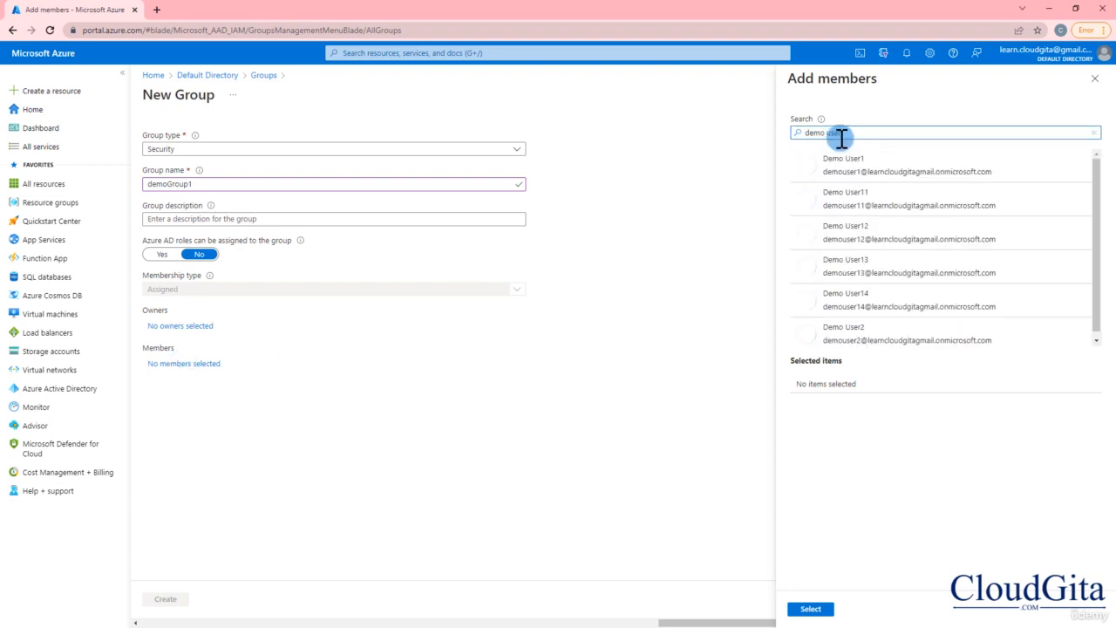
{"action": "left_click", "coordinate": [853, 209]}
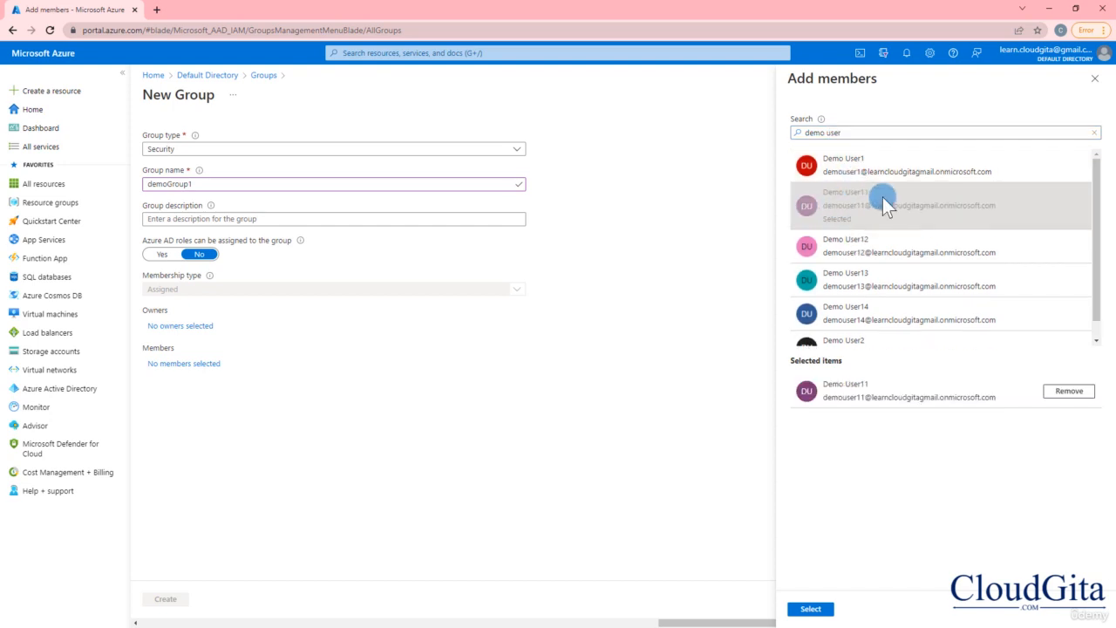
{"action": "left_click", "coordinate": [808, 608]}
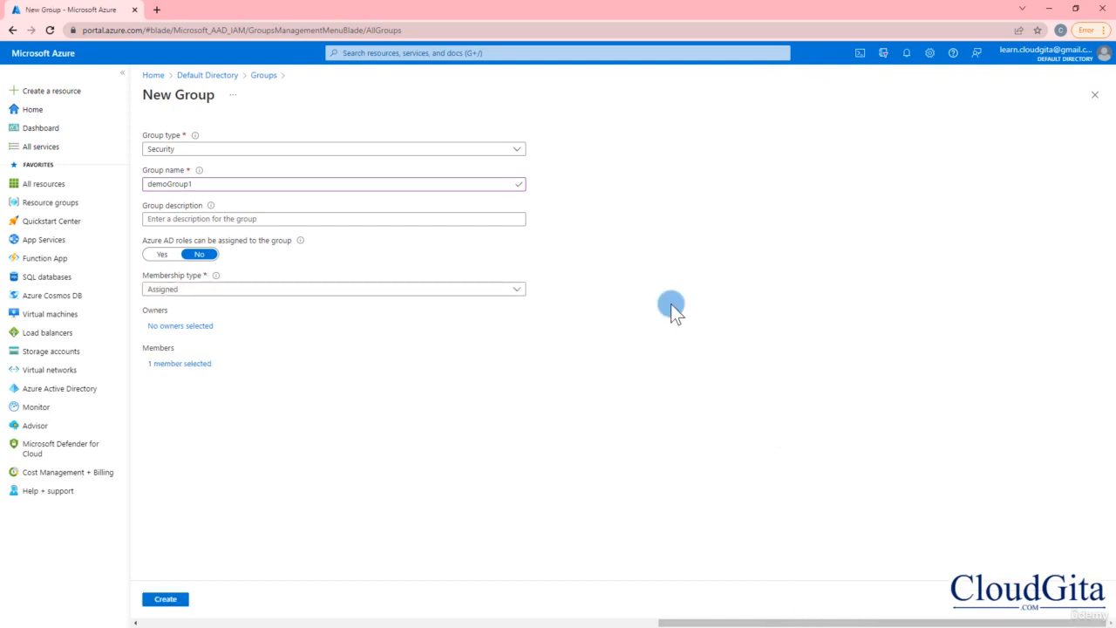
{"action": "left_click", "coordinate": [161, 601]}
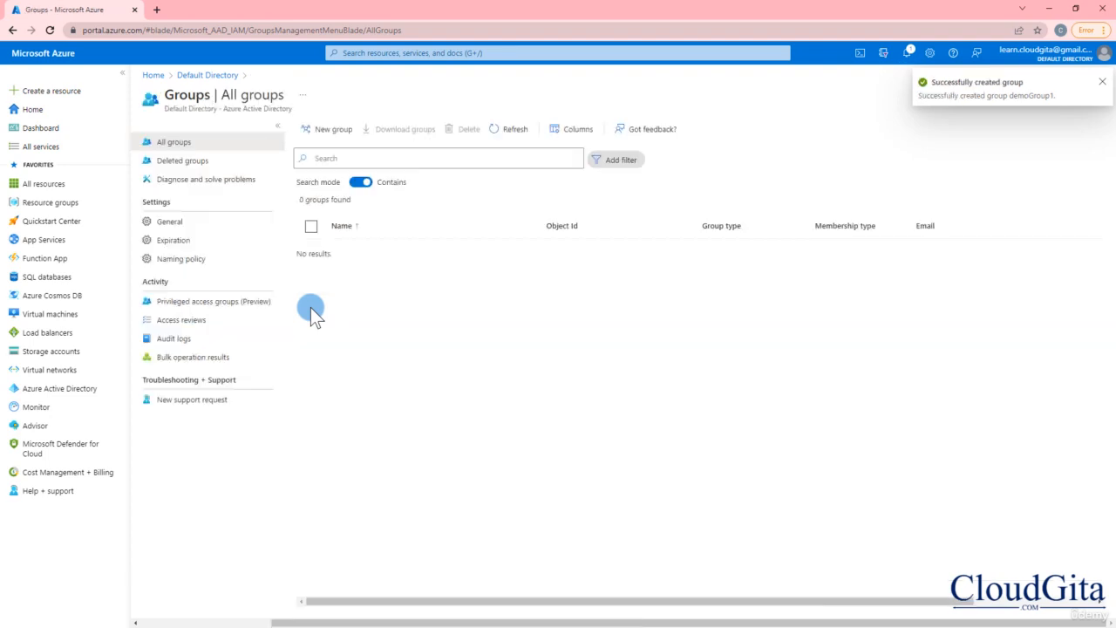
{"action": "left_click", "coordinate": [513, 131]}
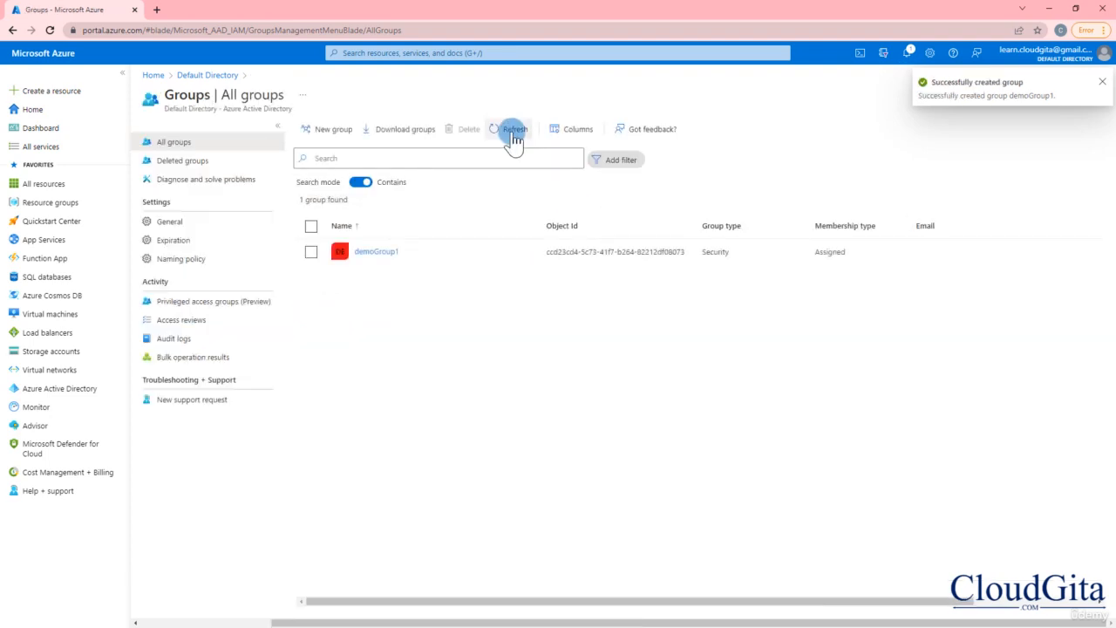
Step: Open demoGroup1 and review its properties, membership type setting, owners and Azure role assignments
{"action": "left_click", "coordinate": [381, 258]}
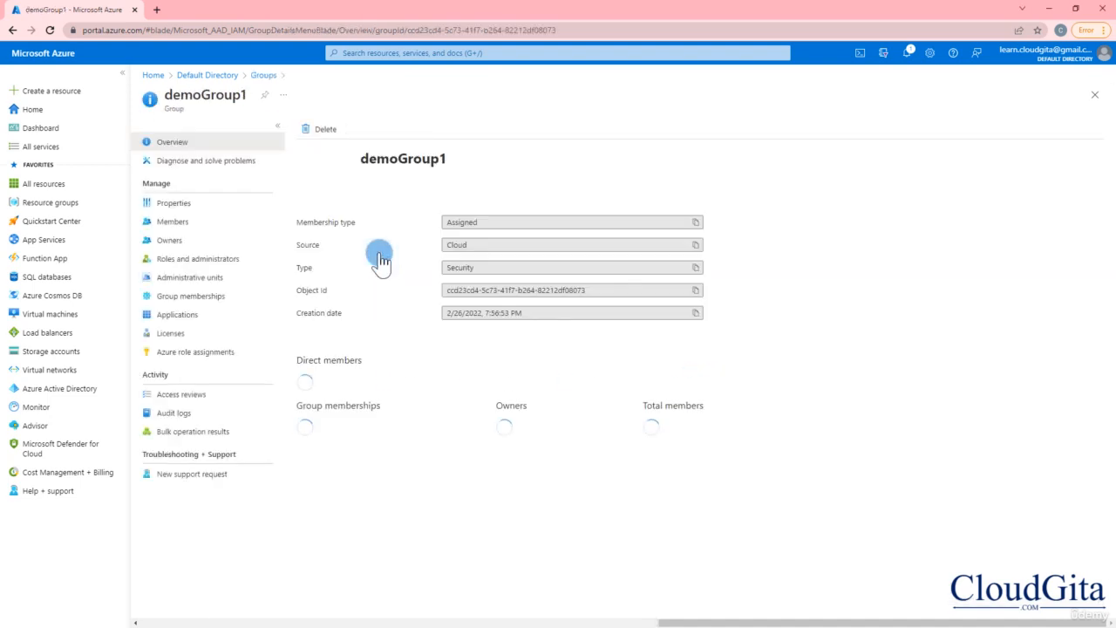
{"action": "left_click", "coordinate": [183, 206]}
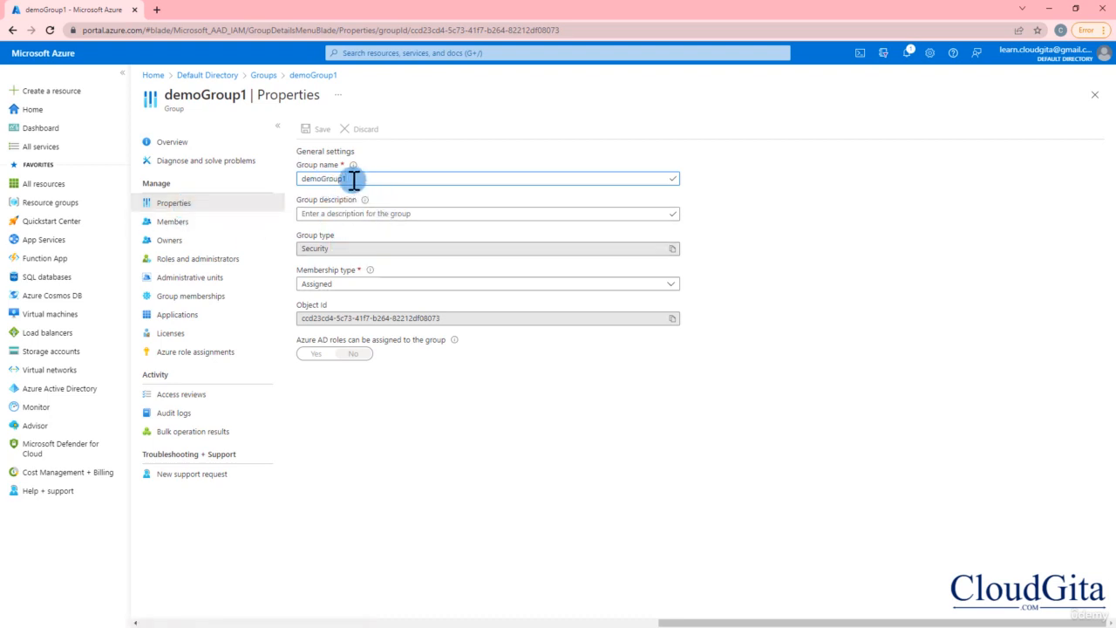
{"action": "left_click", "coordinate": [331, 283]}
{"action": "left_click", "coordinate": [378, 407]}
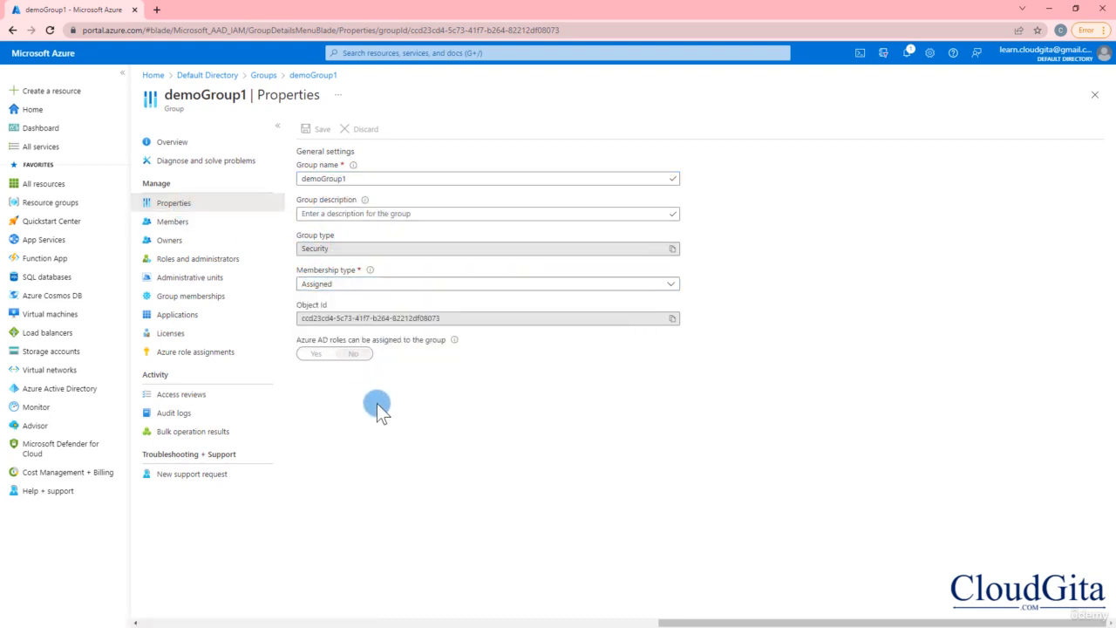
{"action": "left_click", "coordinate": [176, 243]}
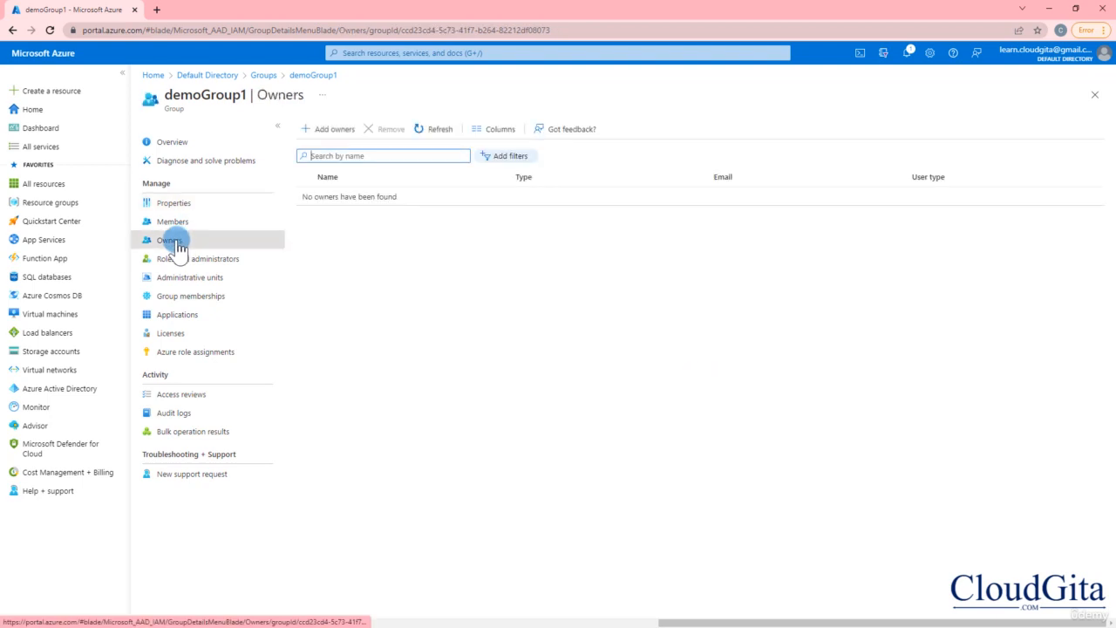
{"action": "left_click", "coordinate": [192, 357]}
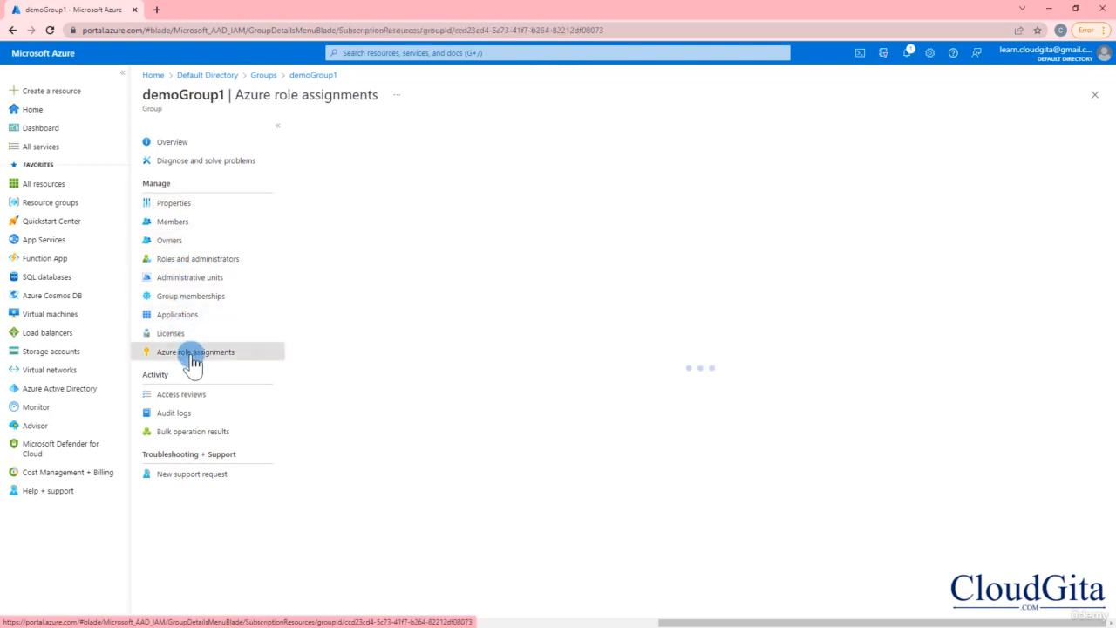
Step: Find Demo User12 by searching for "demo user", add it to demoGroup1's members, and refresh the member list
{"action": "left_click", "coordinate": [183, 229]}
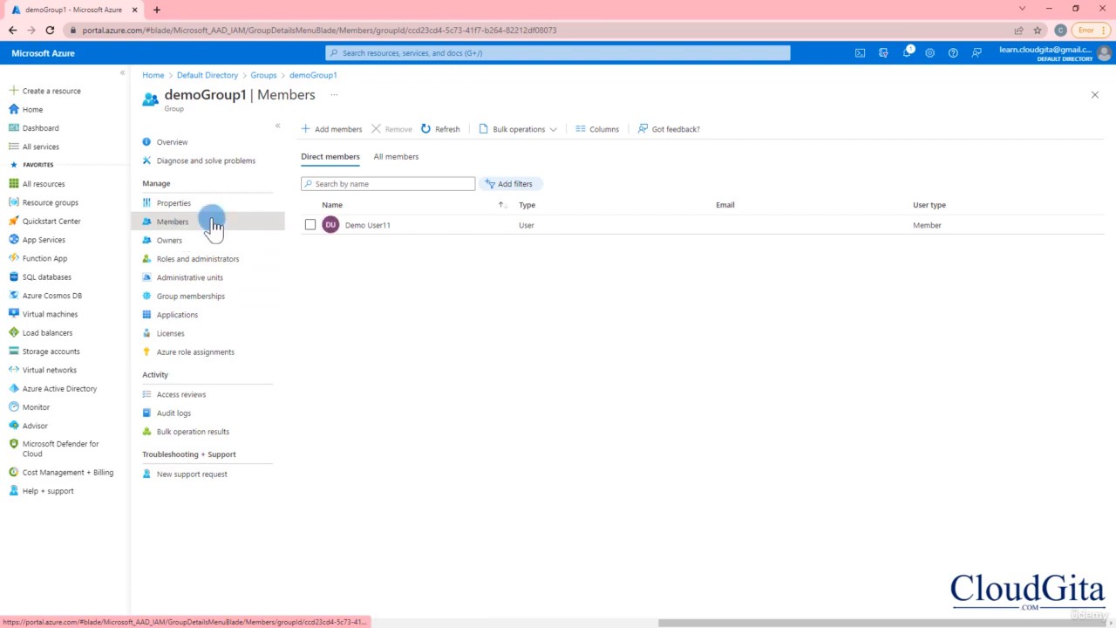
{"action": "left_click", "coordinate": [332, 129]}
{"action": "left_click", "coordinate": [821, 135]}
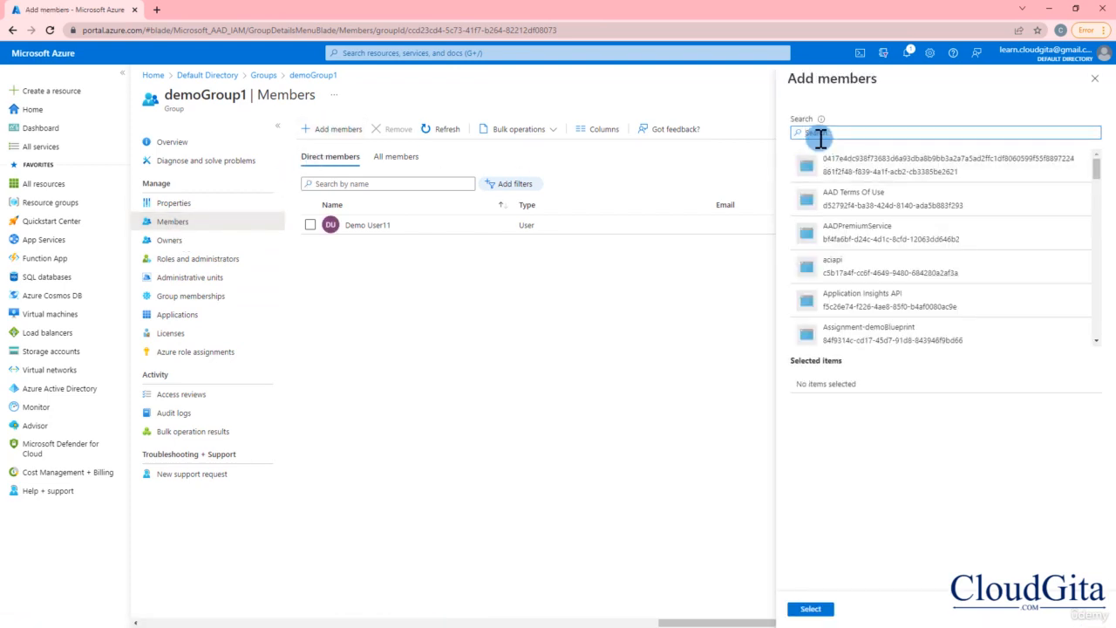
{"action": "type", "text": "demo user"}
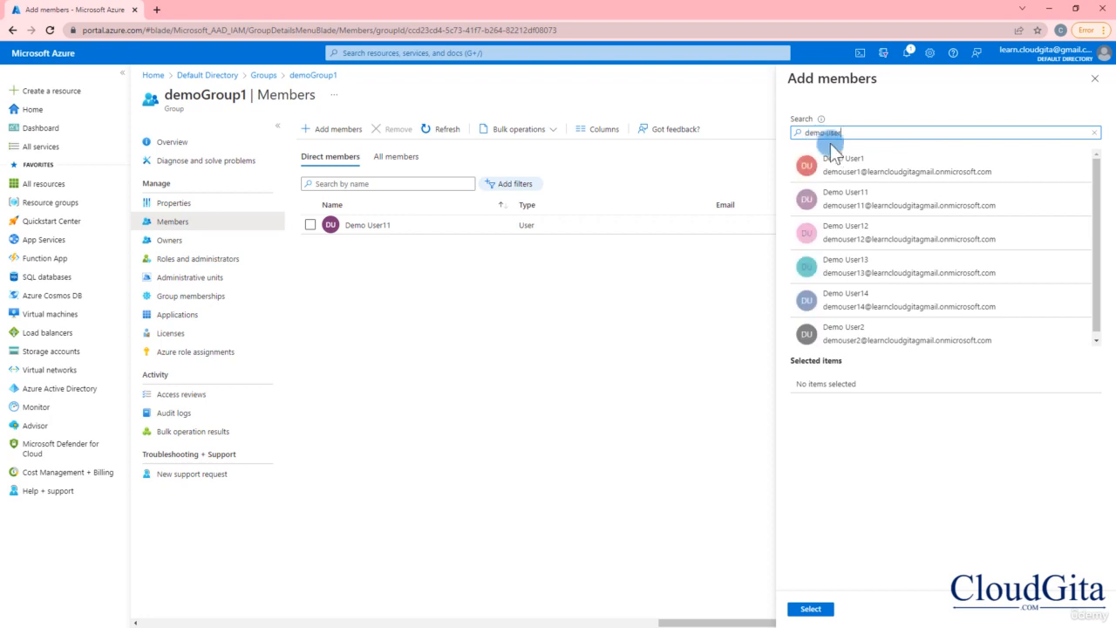
{"action": "left_click", "coordinate": [863, 237]}
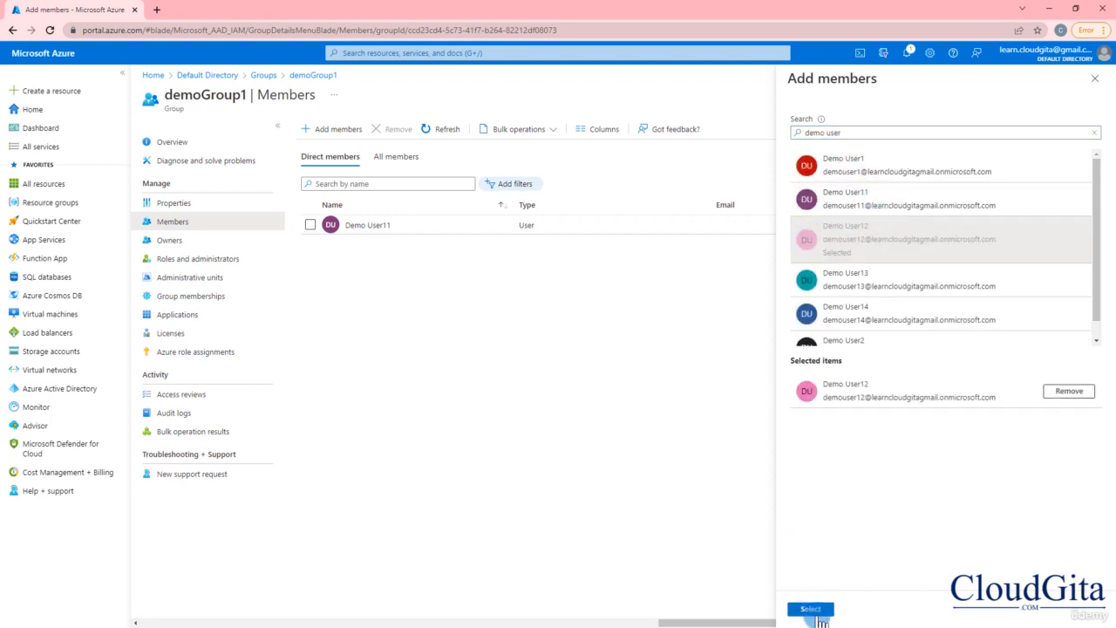
{"action": "left_click", "coordinate": [811, 608]}
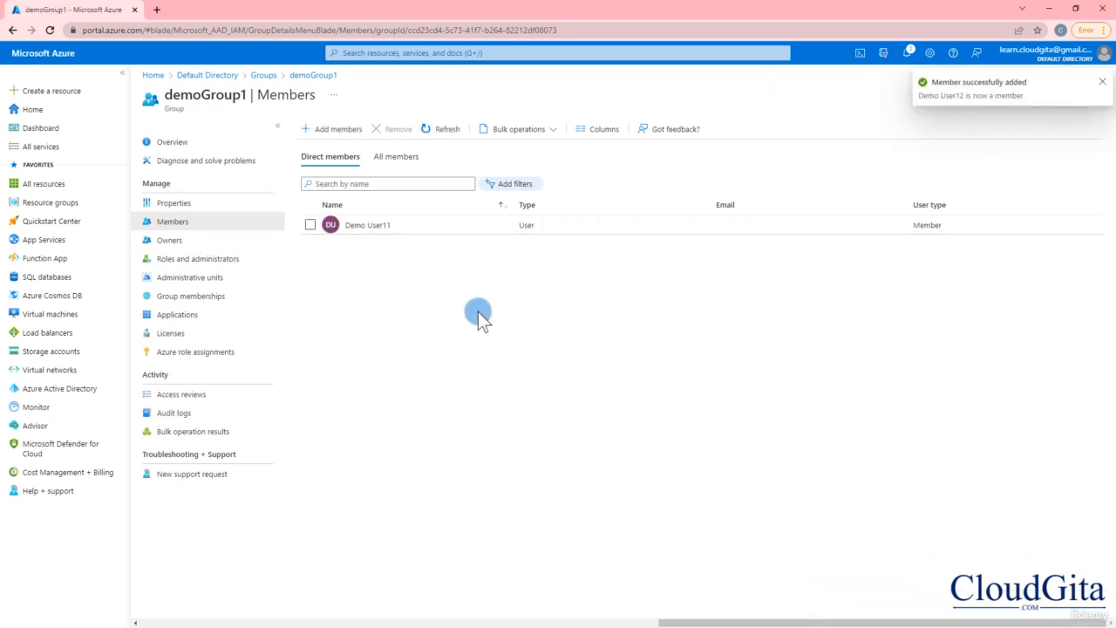
{"action": "left_click", "coordinate": [441, 130]}
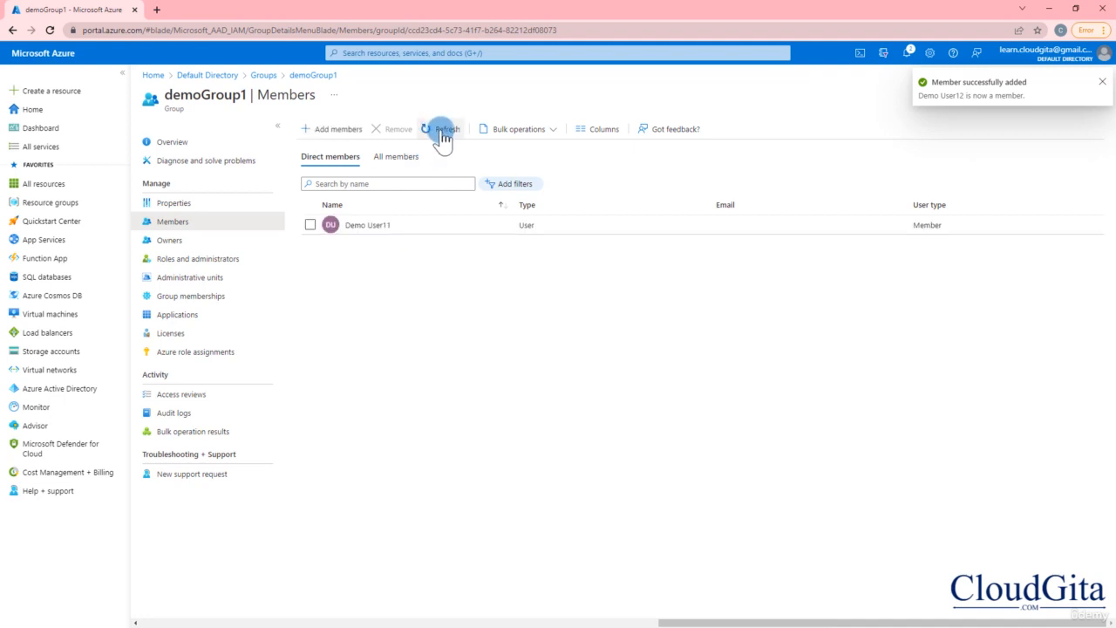